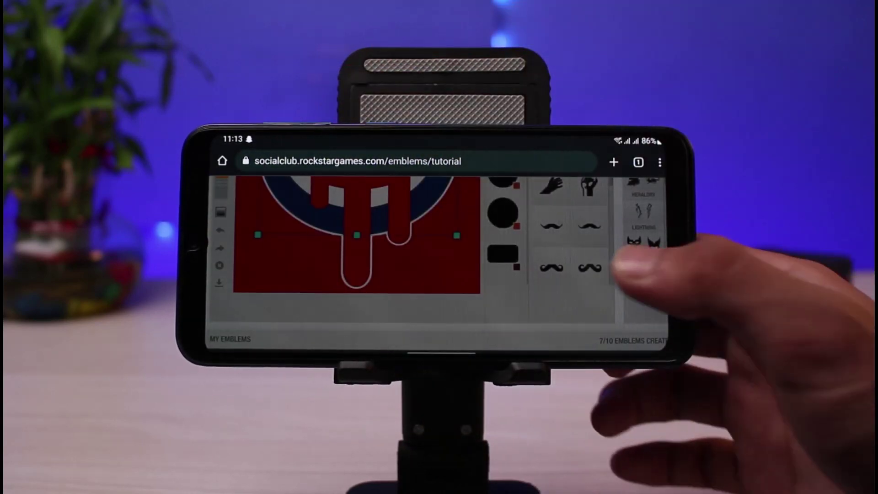
{"action": "scroll", "coordinate": [439, 262], "scroll_direction": "up", "scroll_amount": 5}
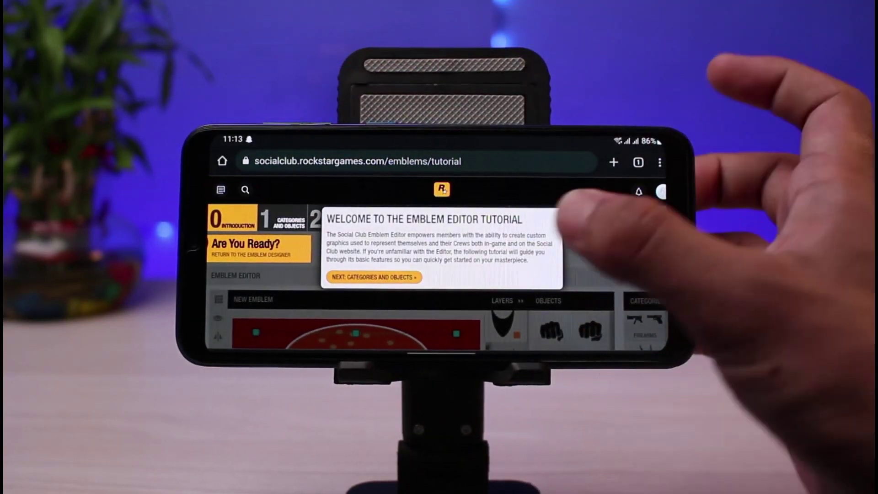
{"action": "scroll", "coordinate": [439, 261], "scroll_direction": "down", "scroll_amount": 3}
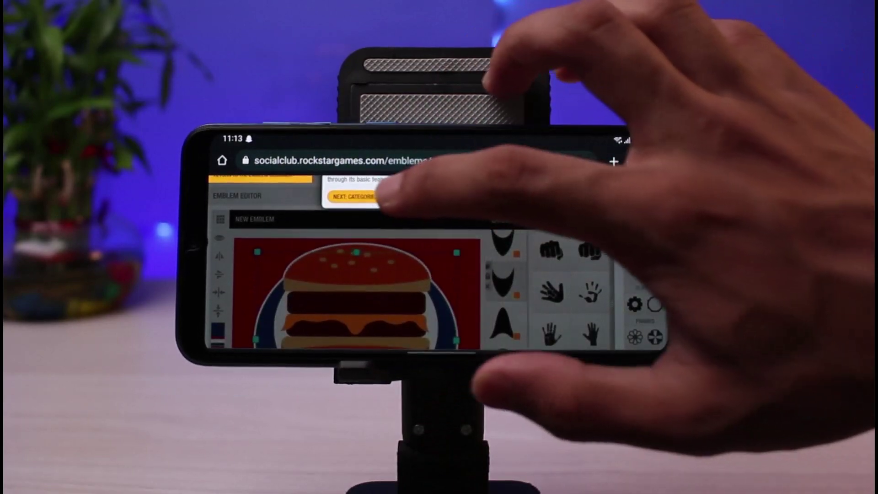
Step: Advance the tutorial to Categories and Objects, then move past its remaining steps
{"action": "left_click", "coordinate": [353, 197]}
{"action": "scroll", "coordinate": [440, 260], "scroll_direction": "down", "scroll_amount": 2}
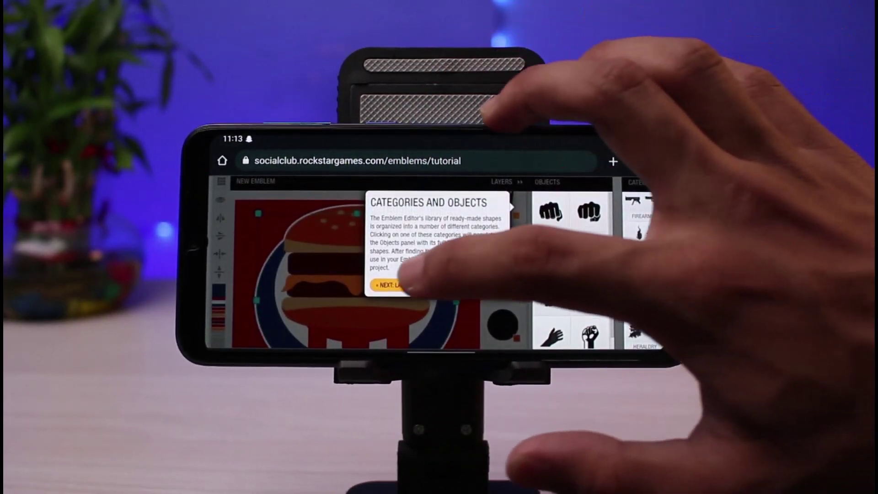
{"action": "left_click", "coordinate": [395, 285]}
Step: Exit the tutorial, add a black circle, then swap it for a triangle shape
{"action": "left_click", "coordinate": [481, 301]}
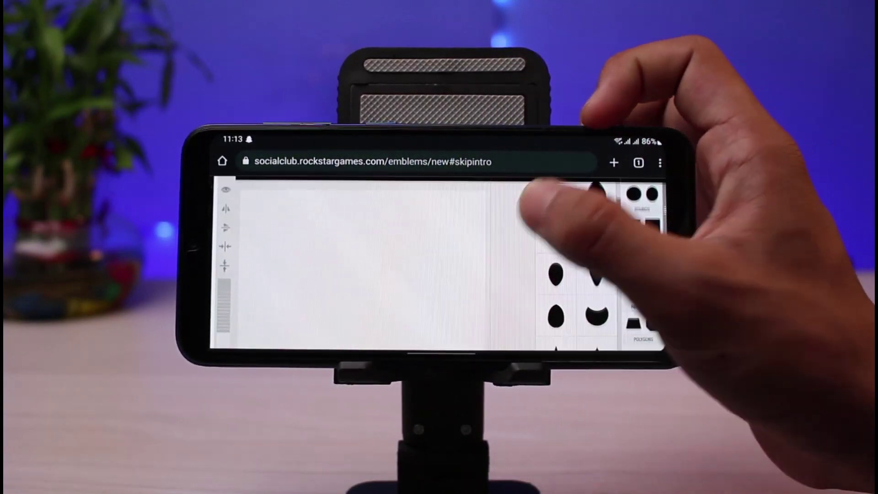
{"action": "left_click", "coordinate": [635, 191]}
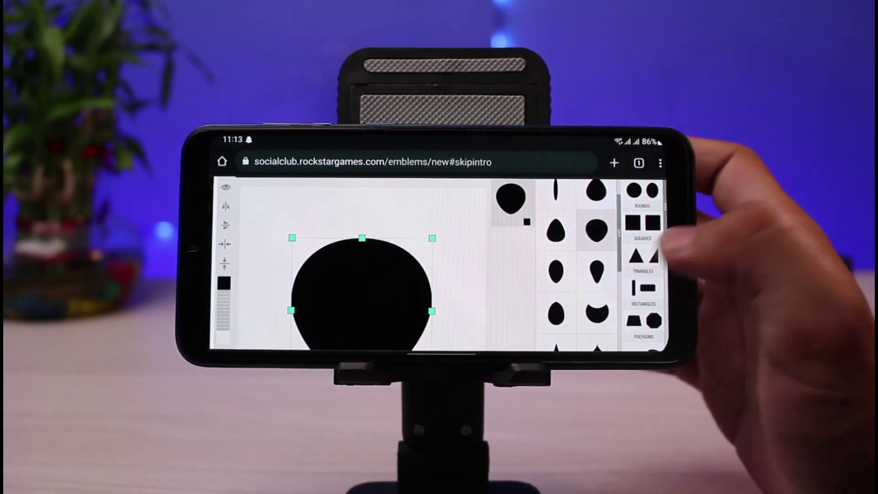
{"action": "left_click", "coordinate": [642, 256]}
{"action": "left_click", "coordinate": [555, 227]}
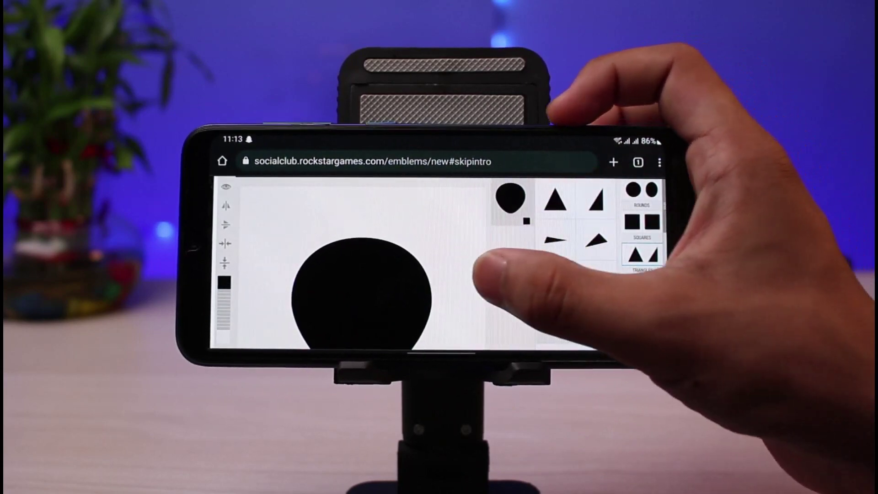
{"action": "scroll", "coordinate": [549, 262], "scroll_direction": "down", "scroll_amount": 3}
{"action": "scroll", "coordinate": [522, 248], "scroll_direction": "down", "scroll_amount": 4}
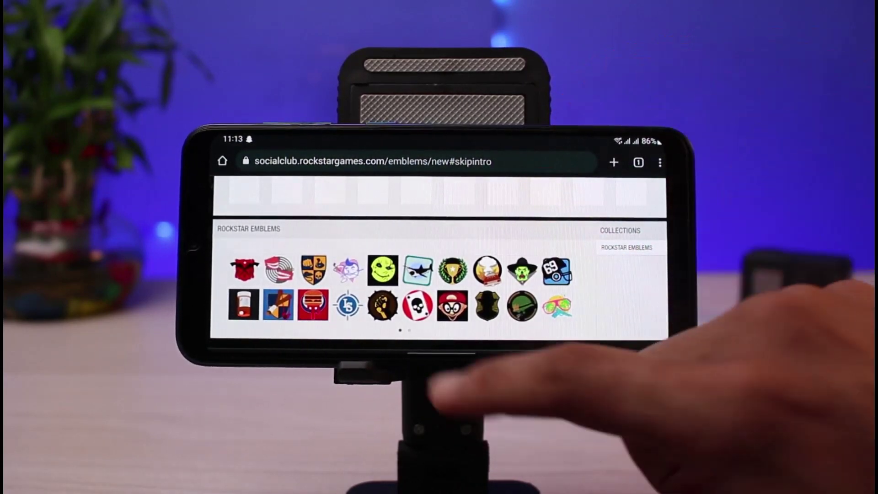
Step: Load the Rockstar shark emblem from the gallery, confirming leaving the unsaved draft
{"action": "left_click", "coordinate": [384, 269]}
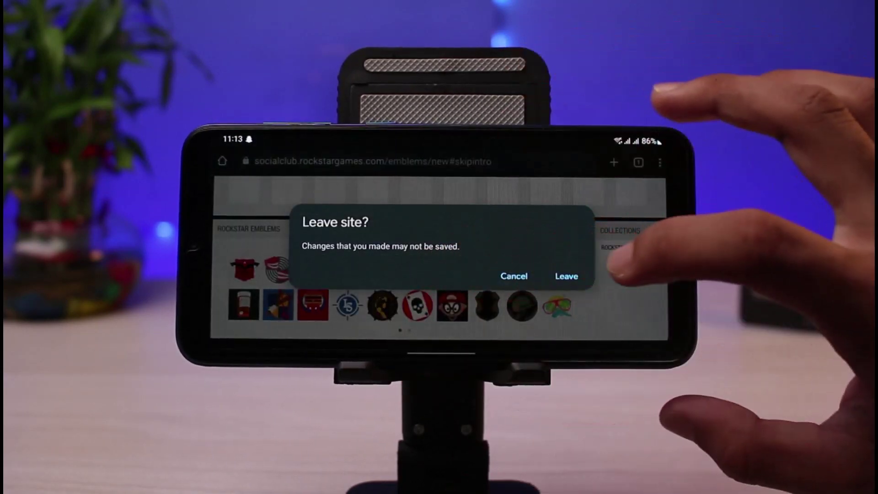
{"action": "left_click", "coordinate": [514, 276]}
{"action": "left_click", "coordinate": [419, 271]}
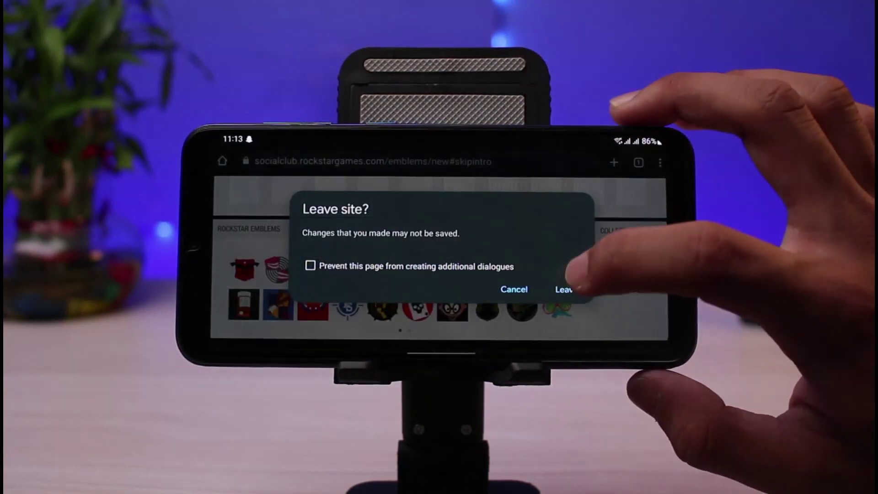
{"action": "left_click", "coordinate": [513, 290]}
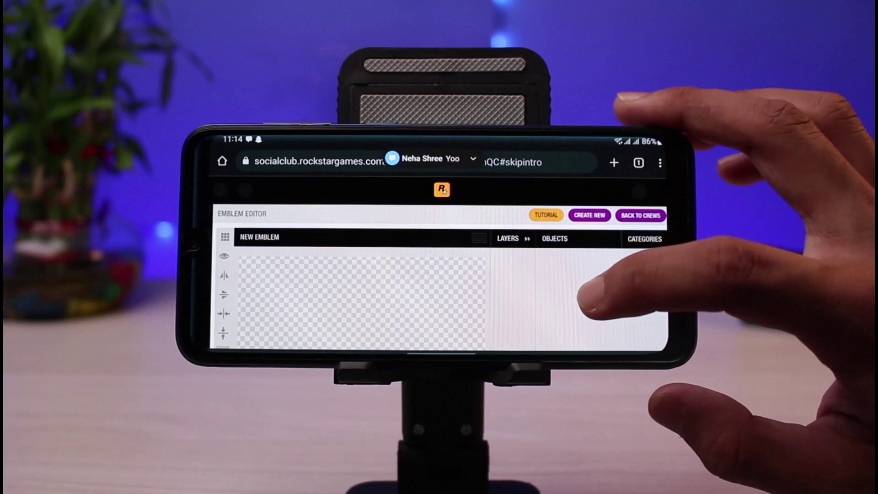
{"action": "scroll", "coordinate": [604, 275], "scroll_direction": "down", "scroll_amount": 1}
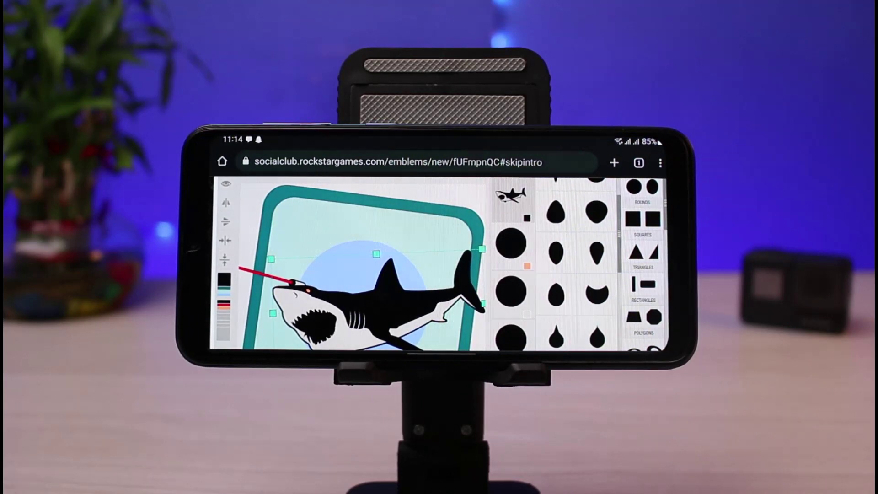
{"action": "scroll", "coordinate": [604, 275], "scroll_direction": "up", "scroll_amount": 2}
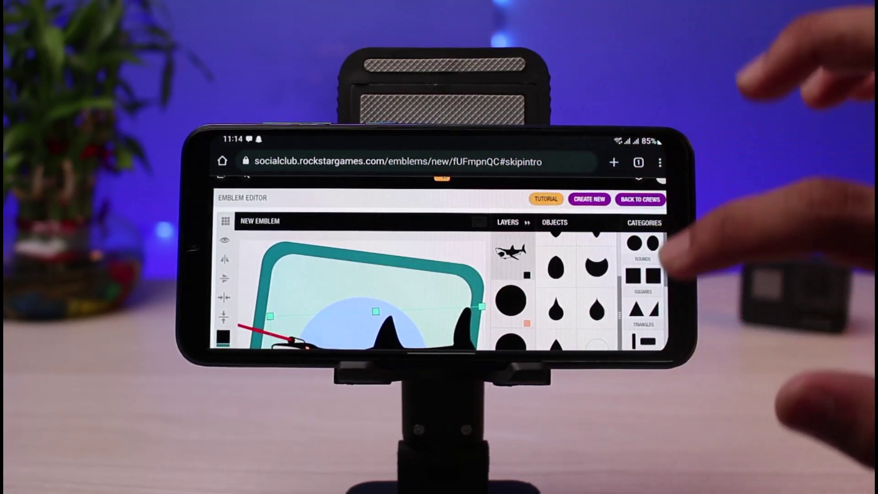
{"action": "scroll", "coordinate": [563, 288], "scroll_direction": "down", "scroll_amount": 2}
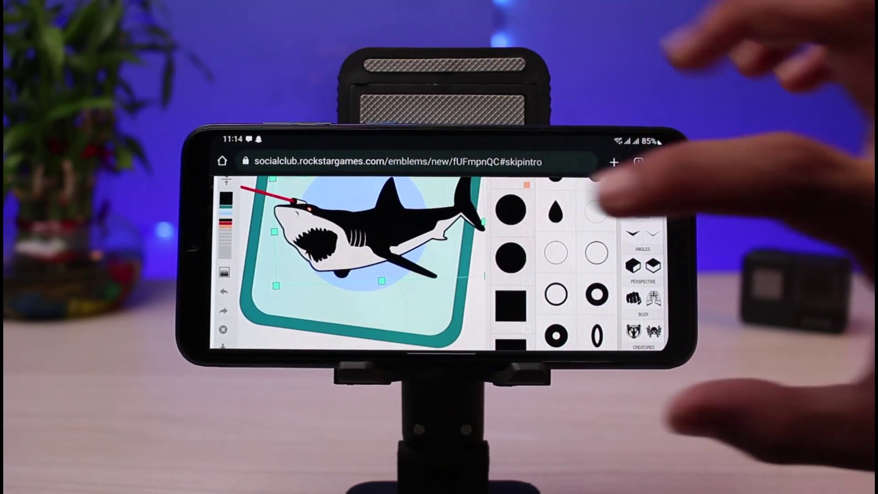
{"action": "scroll", "coordinate": [535, 288], "scroll_direction": "down", "scroll_amount": 4}
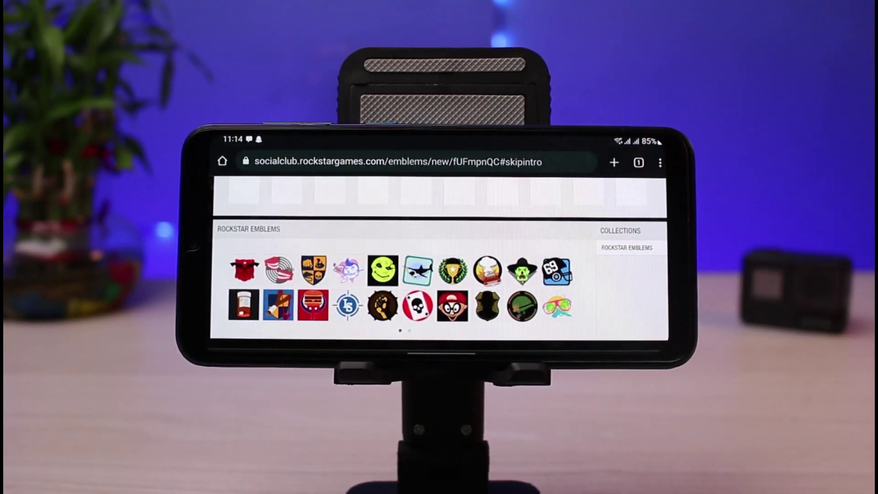
{"action": "scroll", "coordinate": [563, 288], "scroll_direction": "up", "scroll_amount": 4}
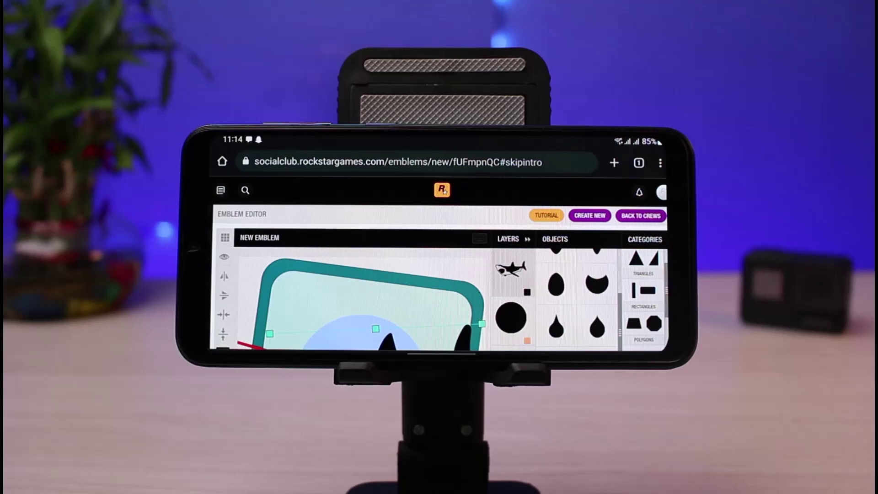